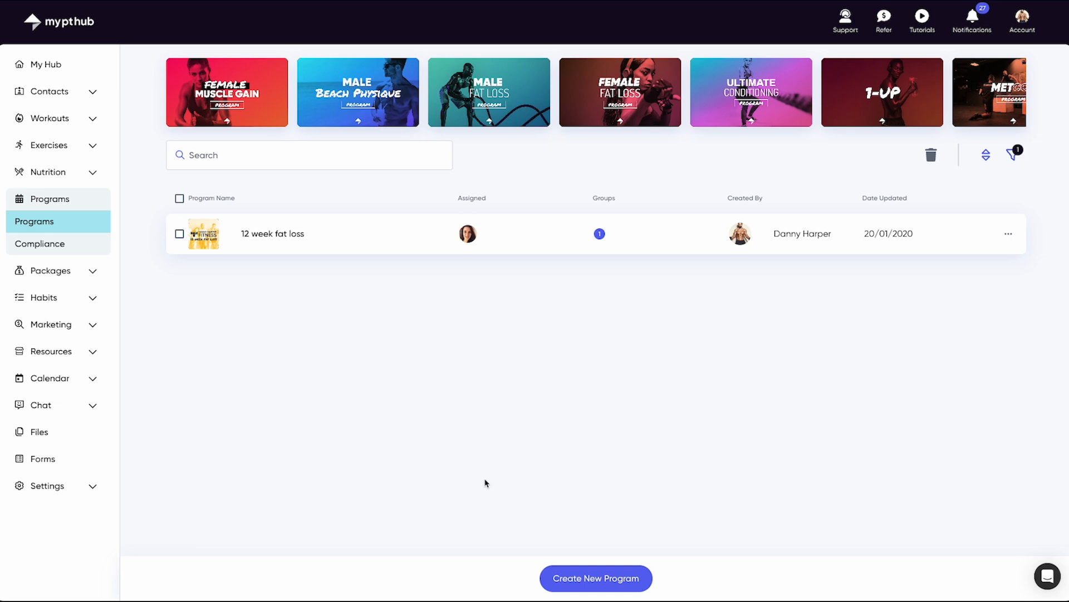
Step: Create a new program titled 'Summer shredding' and open its Week 1 plan
left_click(606, 580)
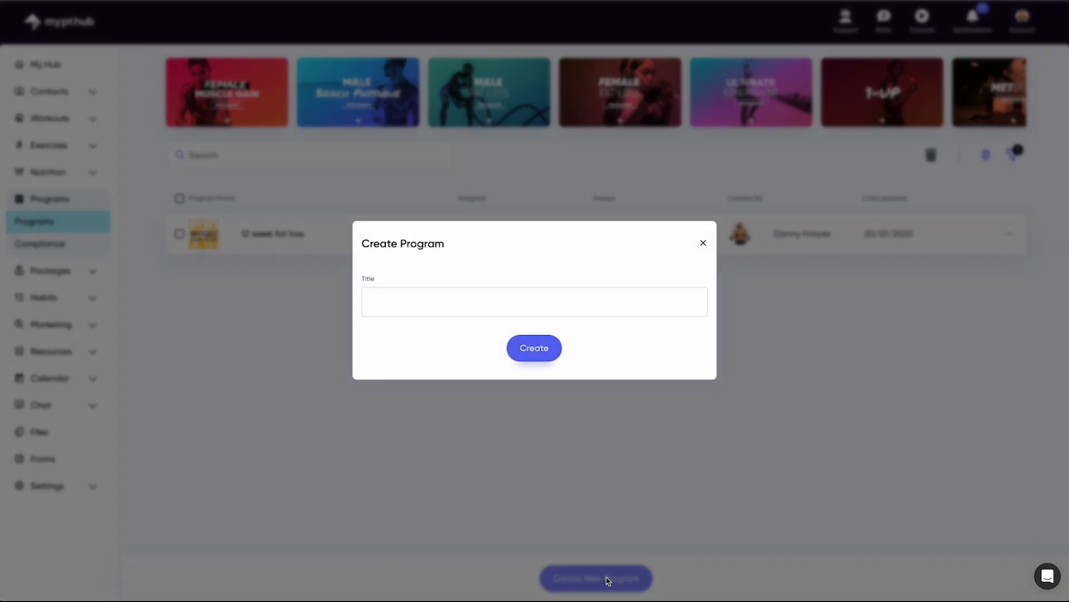
type("Summer shredding")
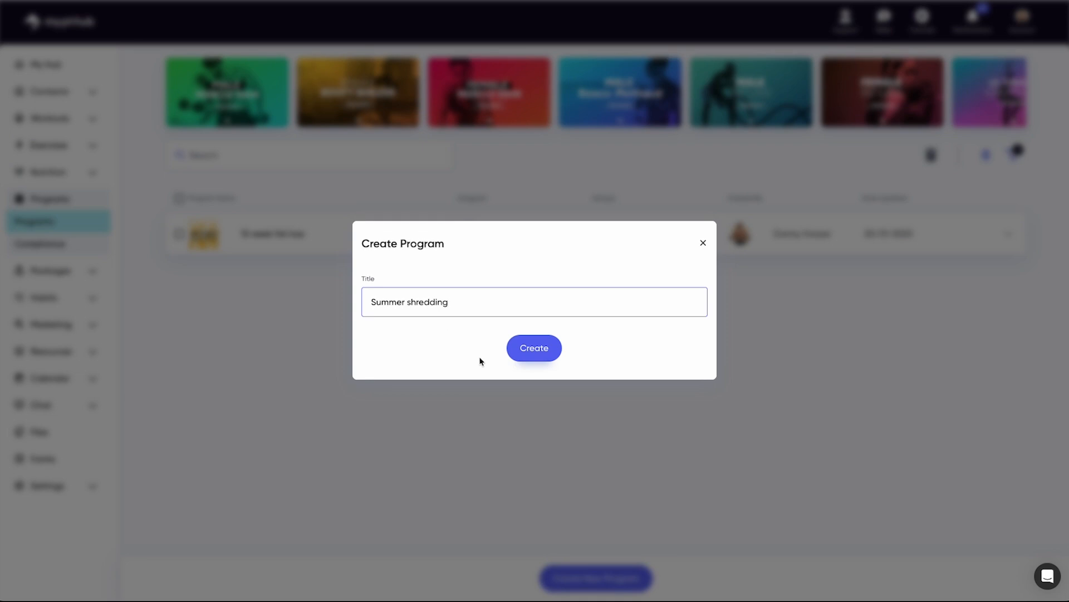
left_click(538, 349)
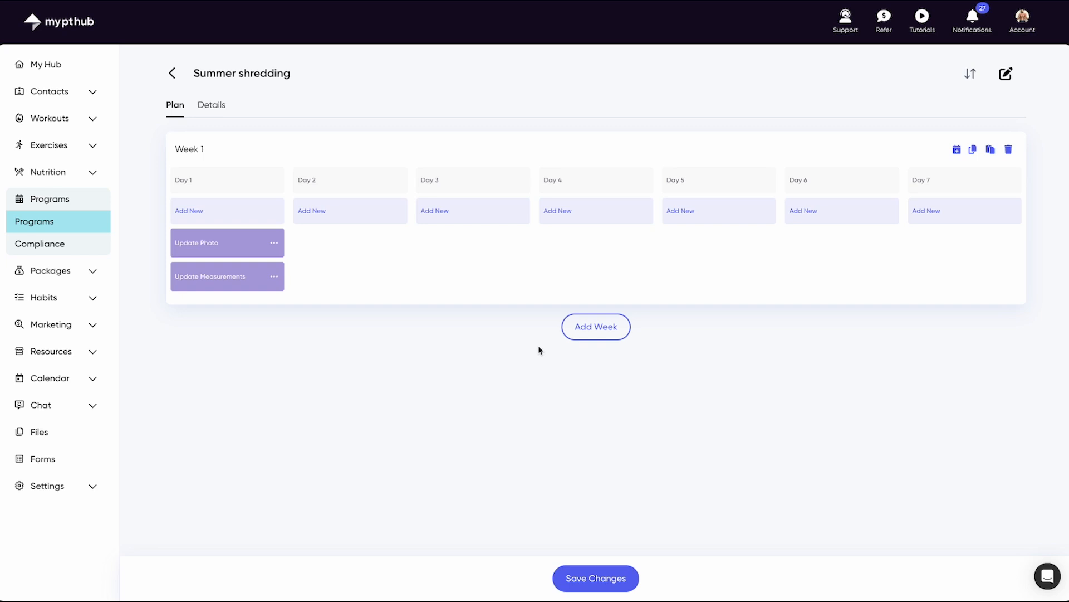
Step: Check the Update Photo item's options, then open the Day 1 add menu
left_click(277, 245)
left_click(322, 281)
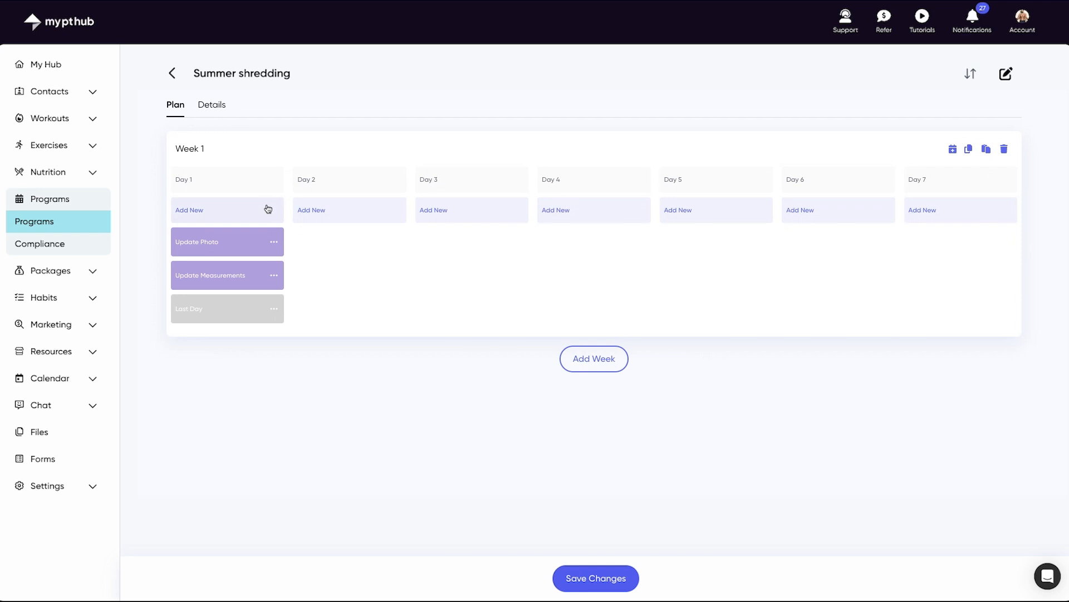
left_click(268, 209)
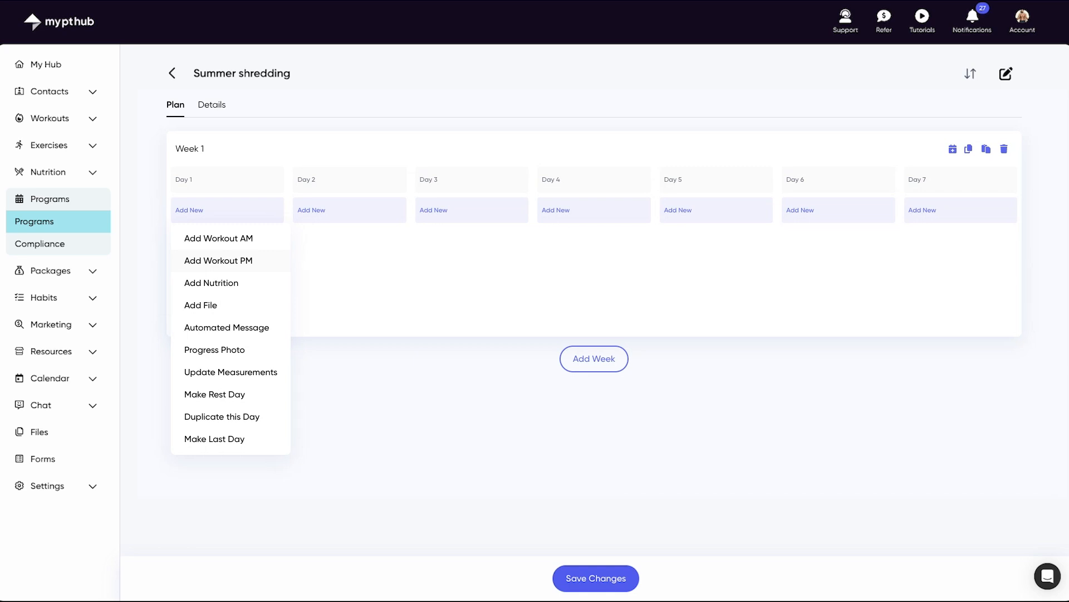
Step: Add a 09:00 AM automated message 'Hey [First Name]' to Day 1
left_click(259, 329)
left_click(404, 202)
type("Hey")
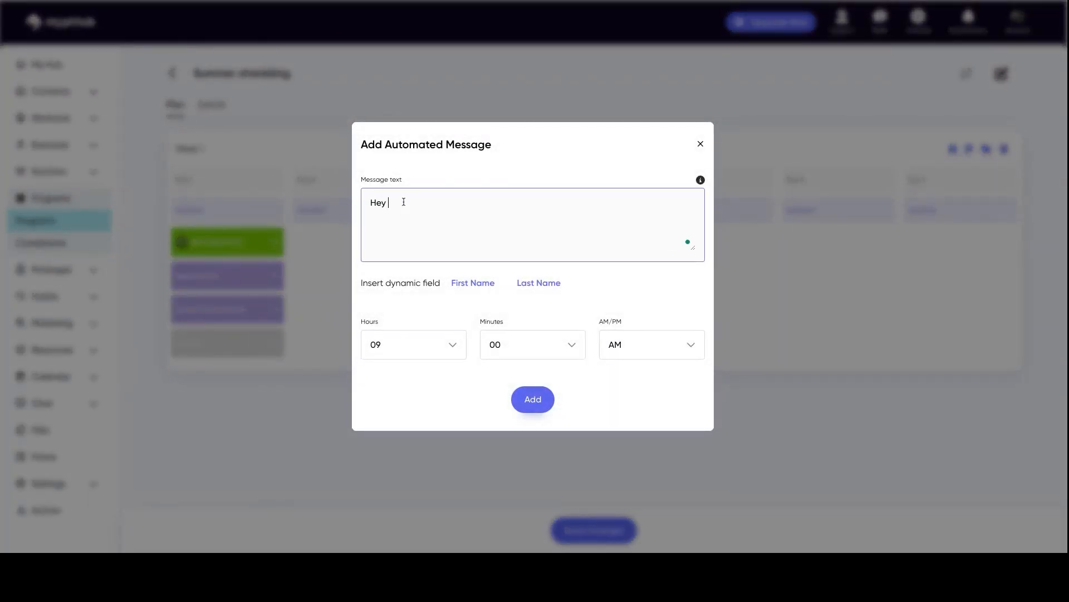
left_click(475, 282)
left_click(533, 400)
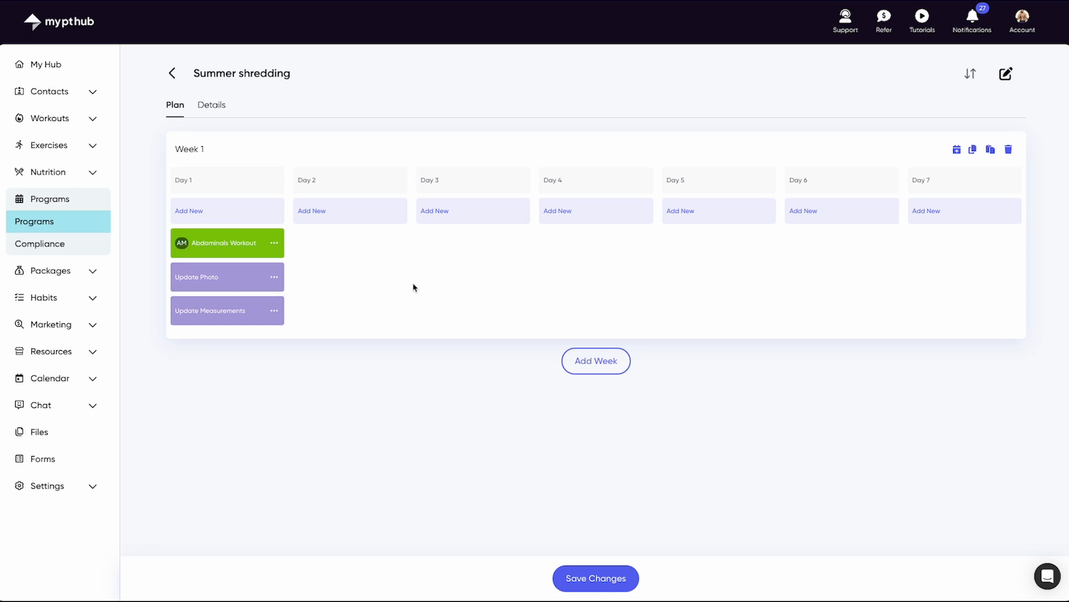
Step: Add Week 2, then duplicate a week to create Week 3 (Days 15–21)
left_click(622, 362)
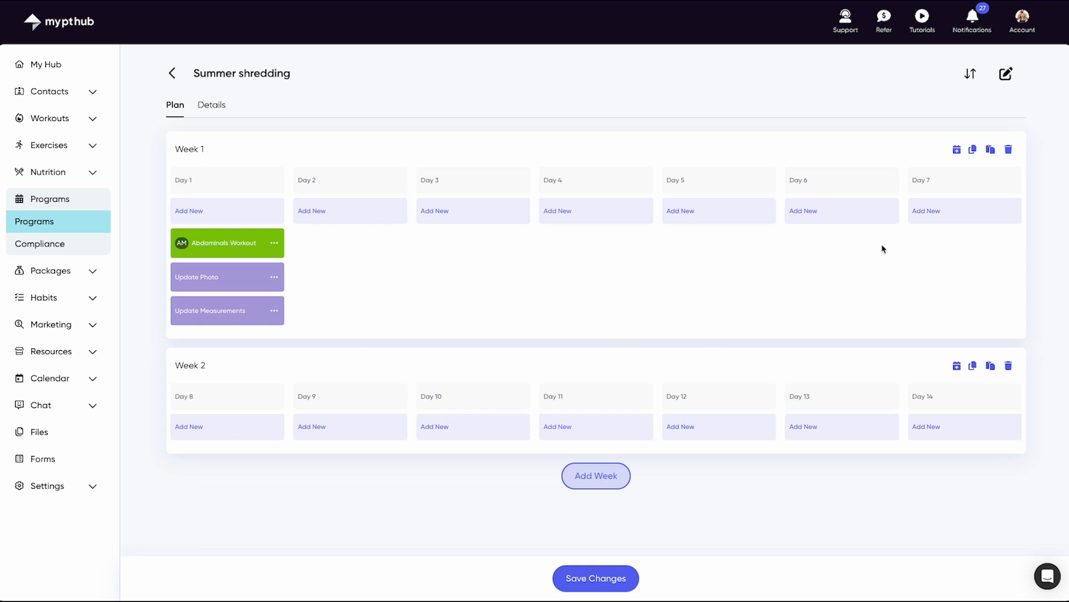
left_click(974, 151)
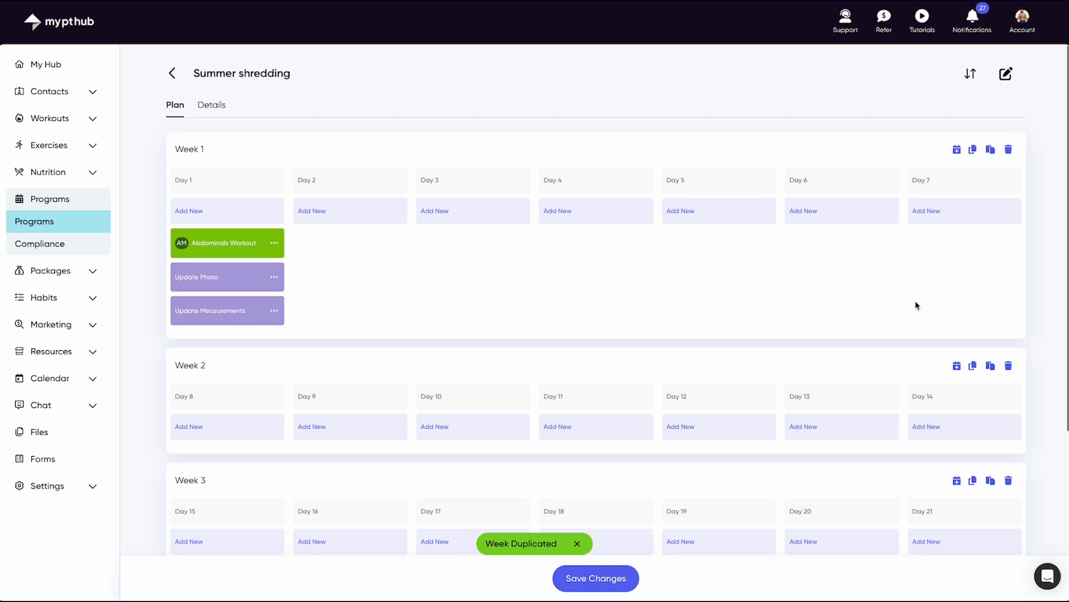
Step: Assign the 1600 Calories meal plan to the entire Week 1 as nutrition
left_click(959, 152)
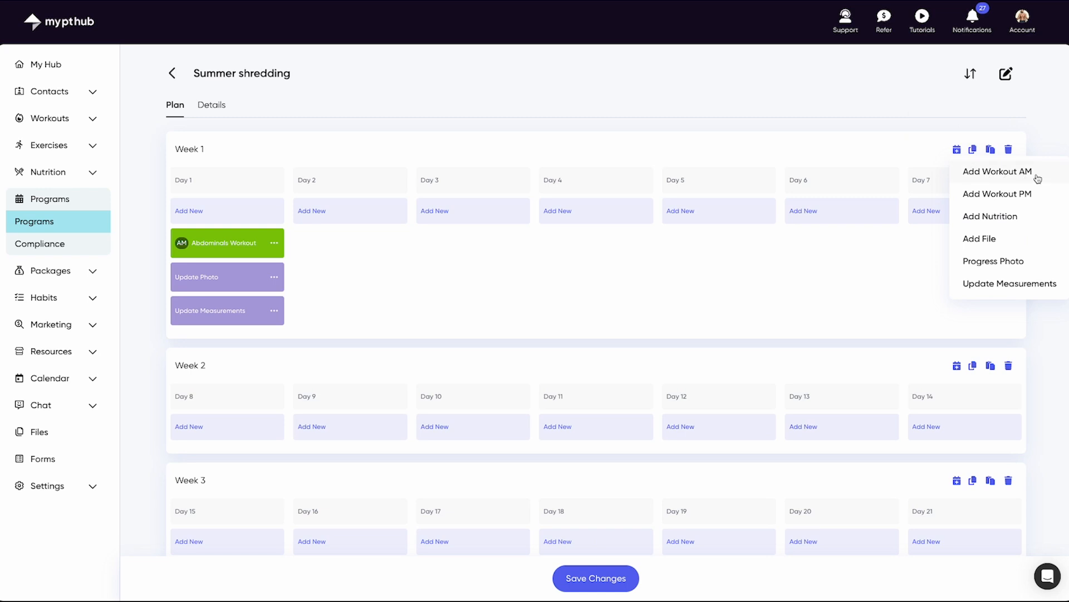
left_click(1030, 217)
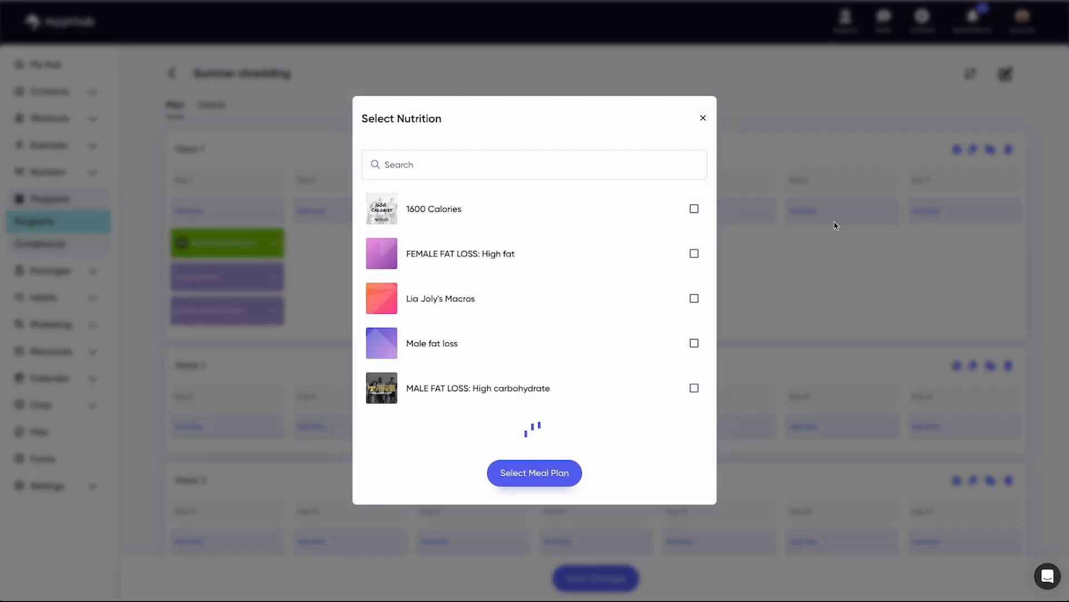
left_click(695, 222)
left_click(518, 463)
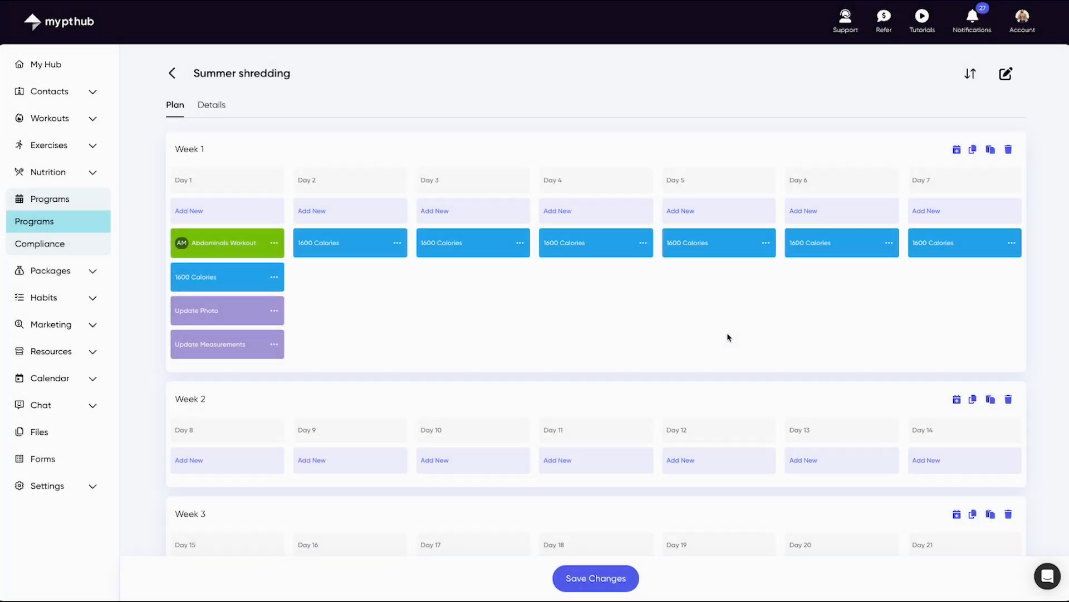
left_click(991, 151)
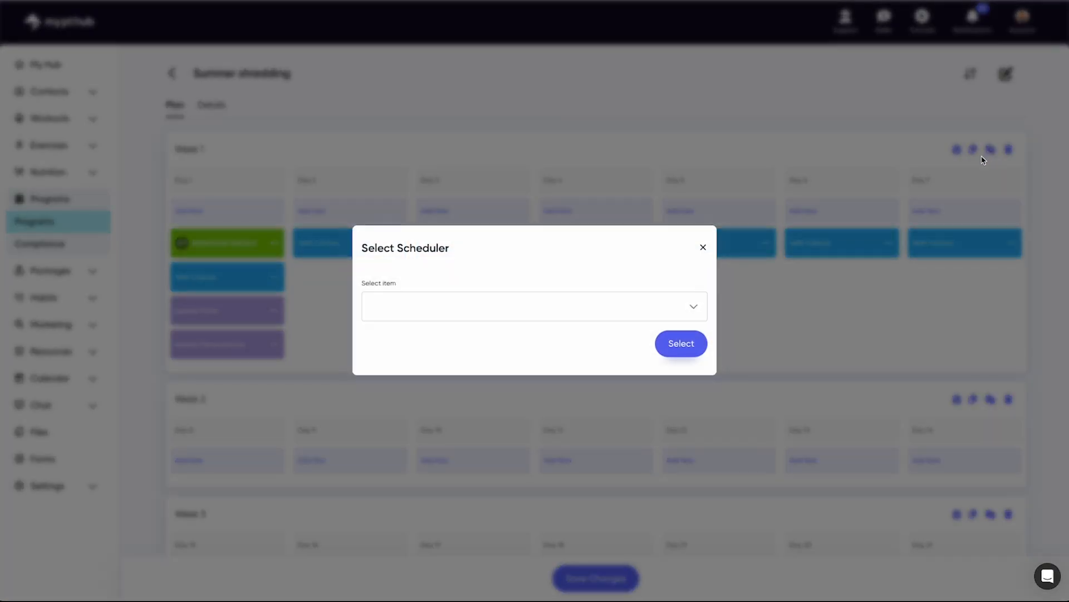
left_click(695, 313)
left_click(678, 329)
left_click(703, 246)
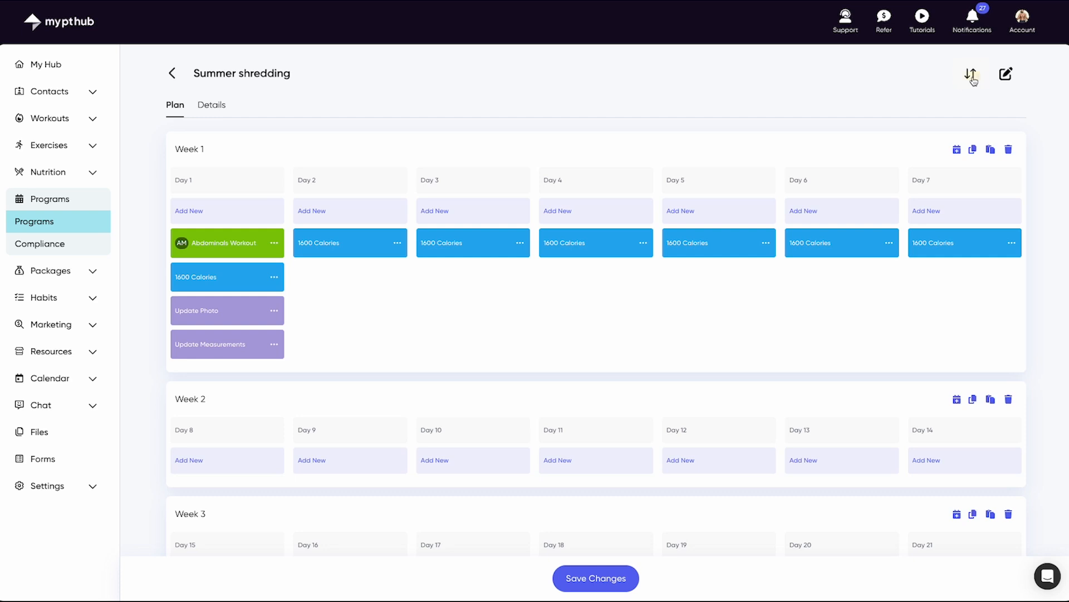
Step: Drag the filled Week 1 below Week 2 in sort mode, then view the Details tab
left_click(972, 80)
left_click_drag(1008, 149, 988, 461)
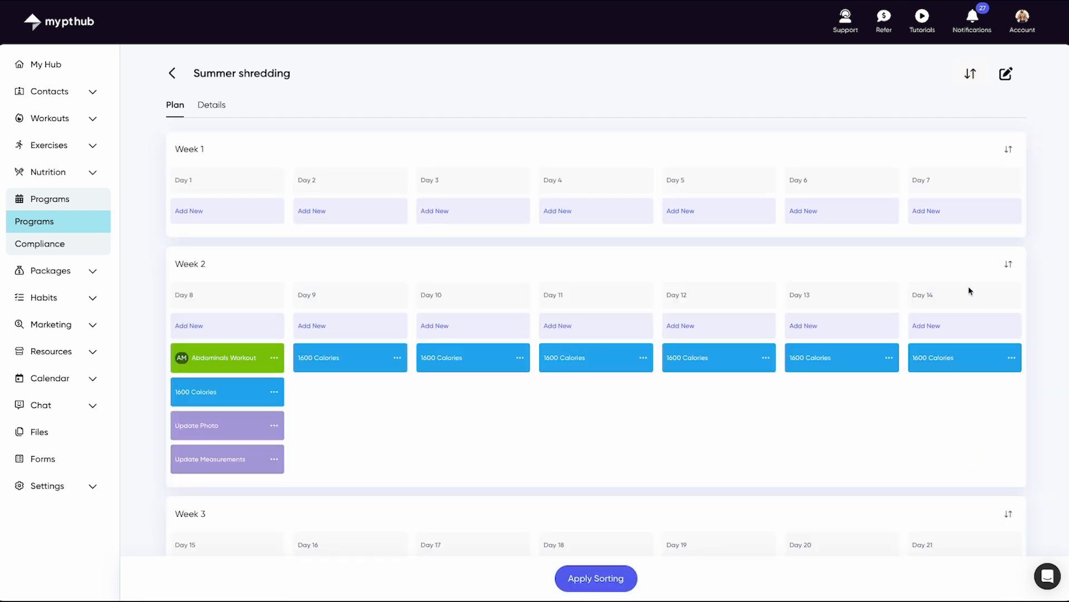
left_click(211, 108)
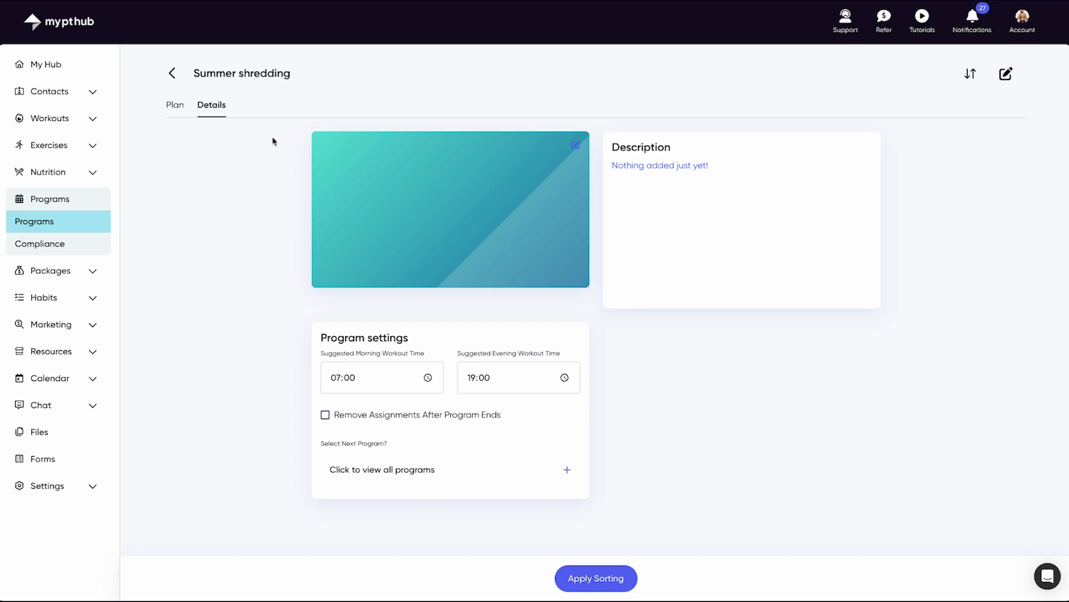
Step: Skip choosing a next program, apply the week sorting on the Plan tab and save changes
left_click(454, 471)
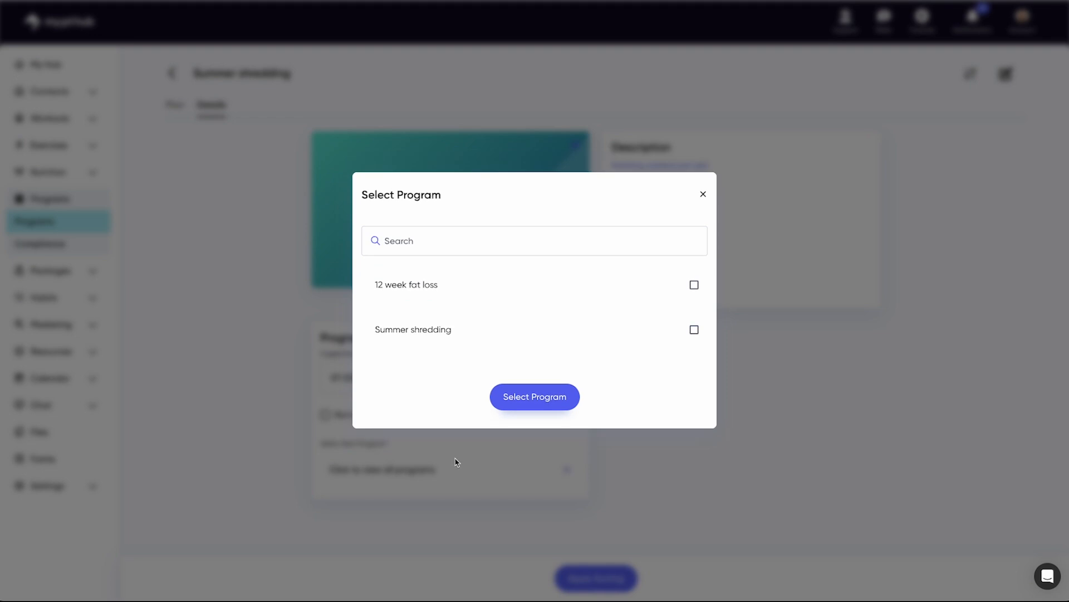
left_click(703, 194)
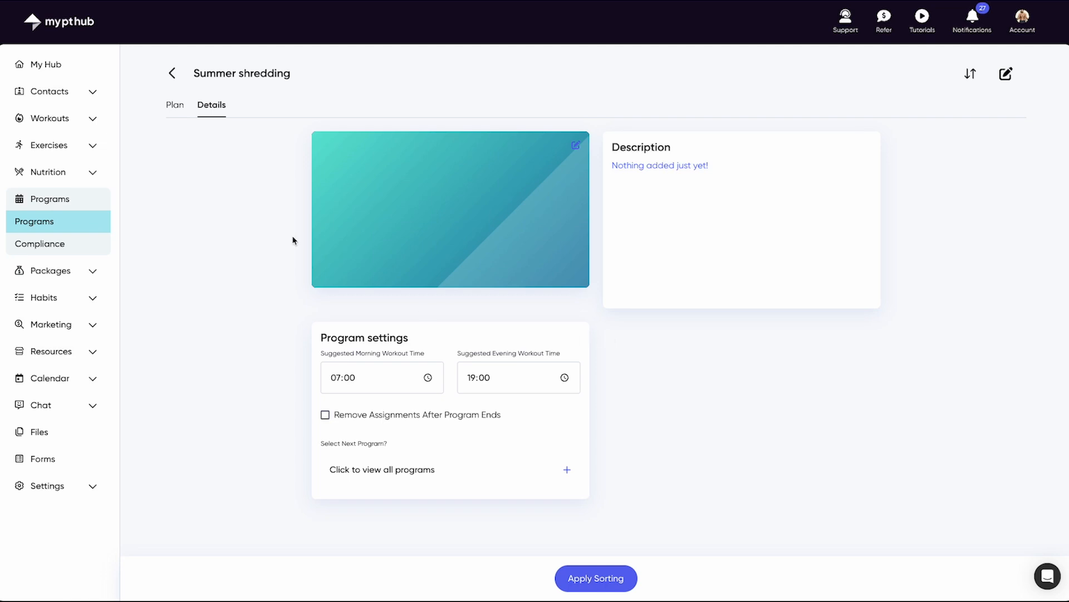
left_click(175, 119)
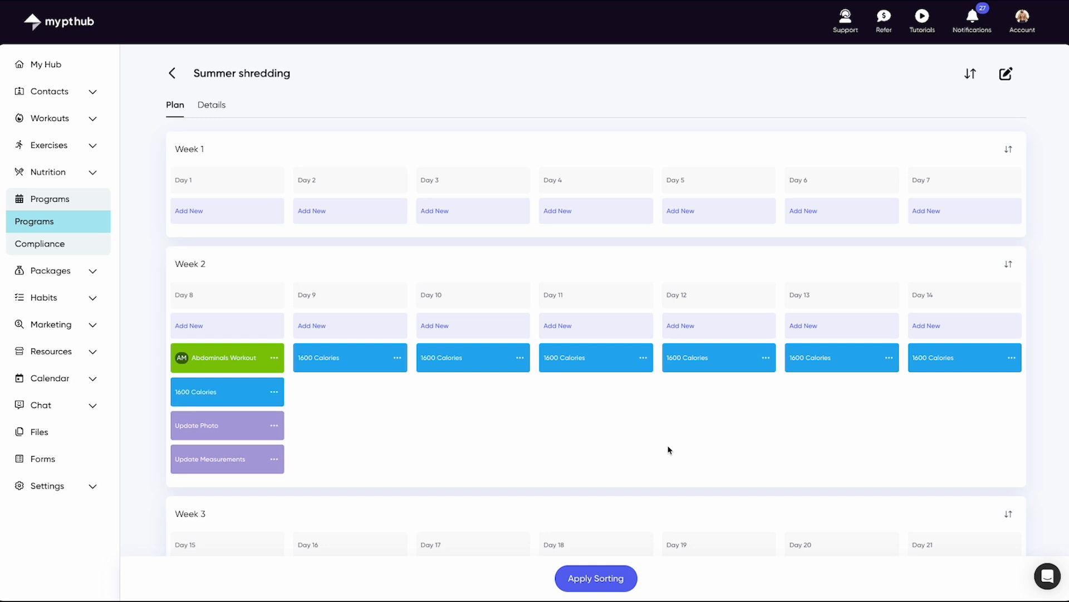
left_click(598, 580)
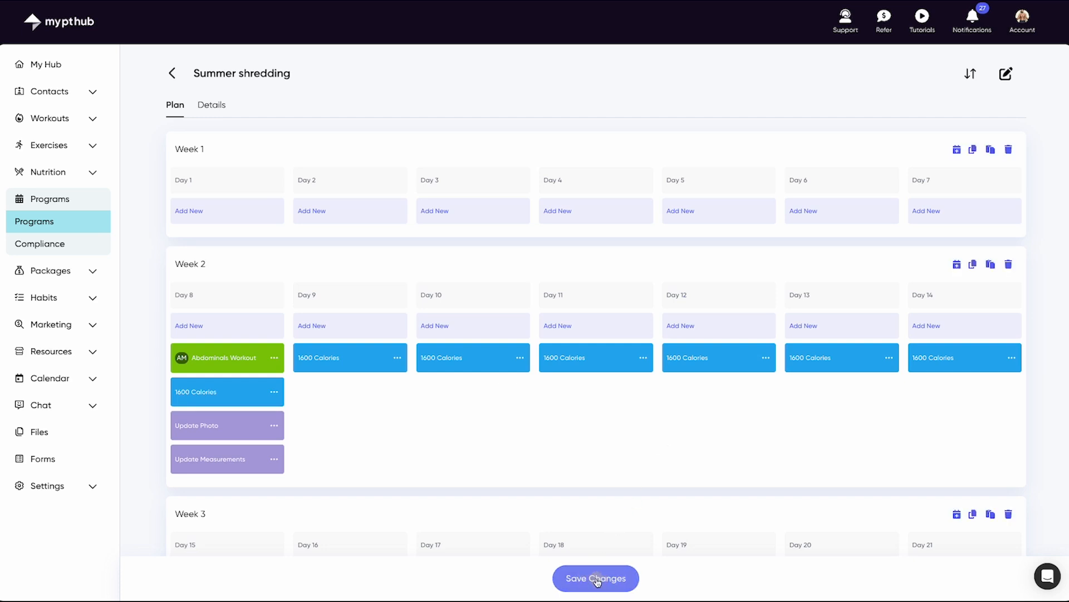
left_click(611, 581)
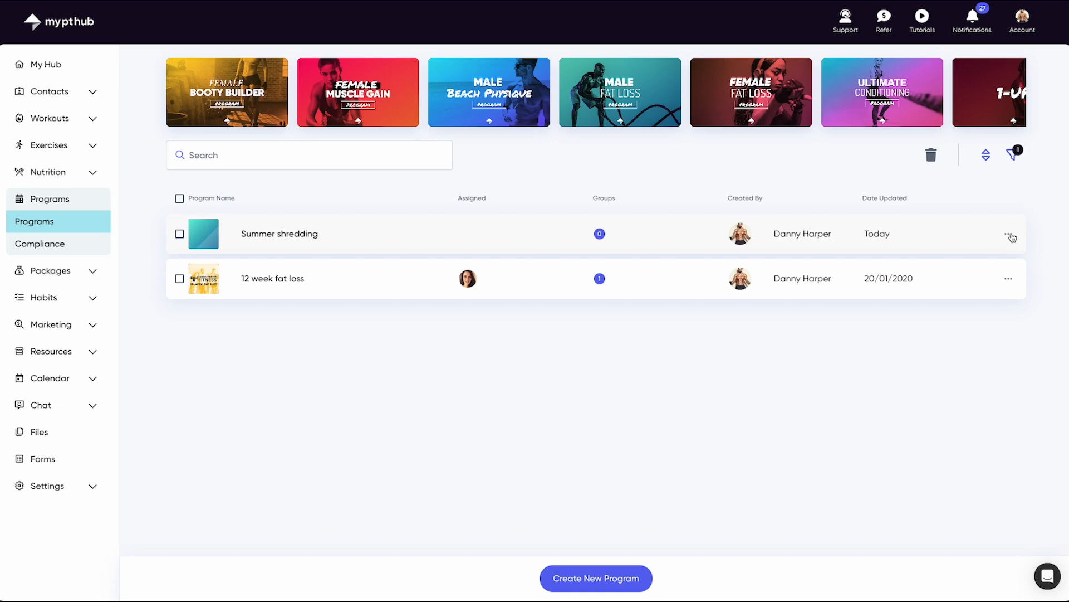
Step: Assign Summer shredding to the first client, keeping client-chosen start date on, and save
left_click(1010, 235)
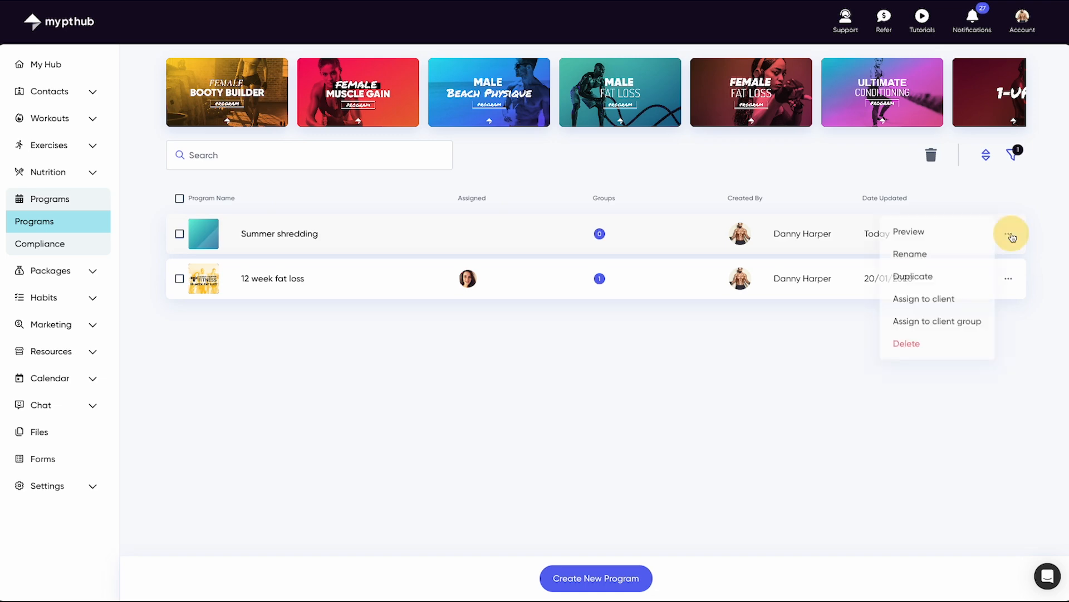
left_click(945, 308)
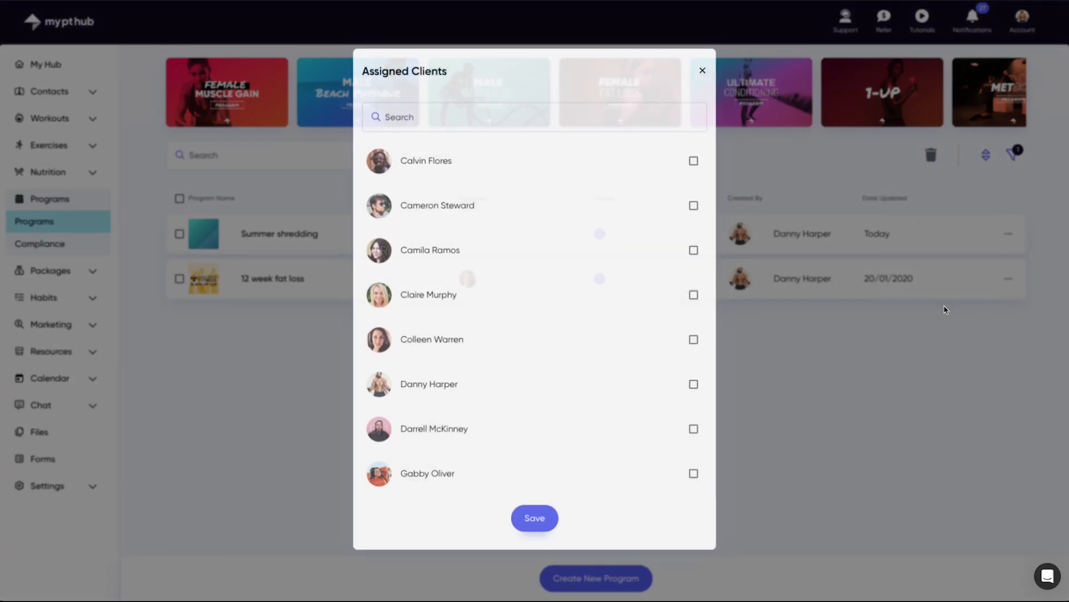
left_click(537, 160)
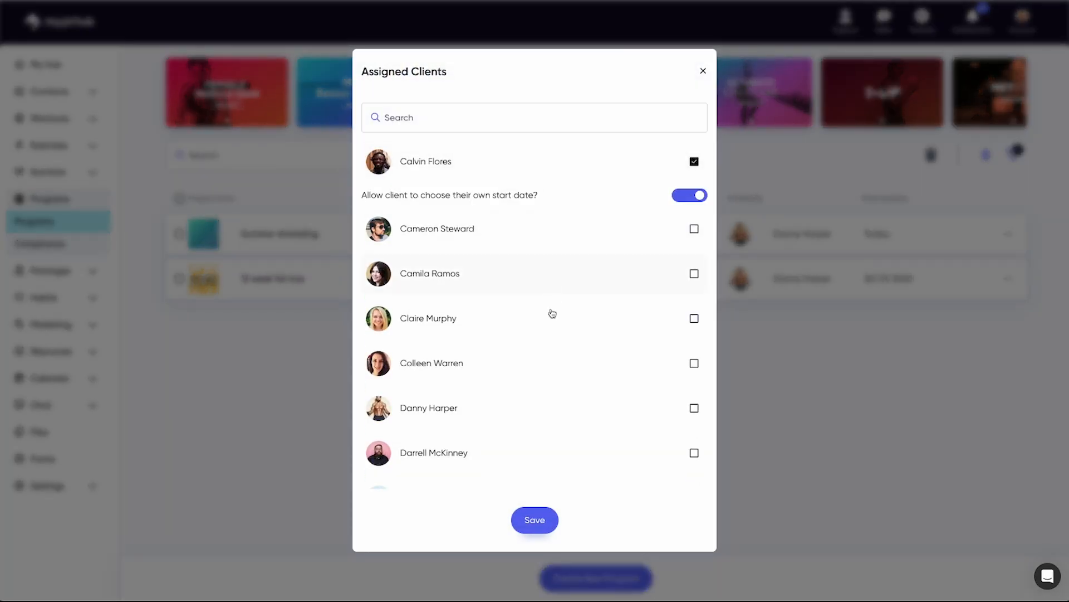
left_click(684, 196)
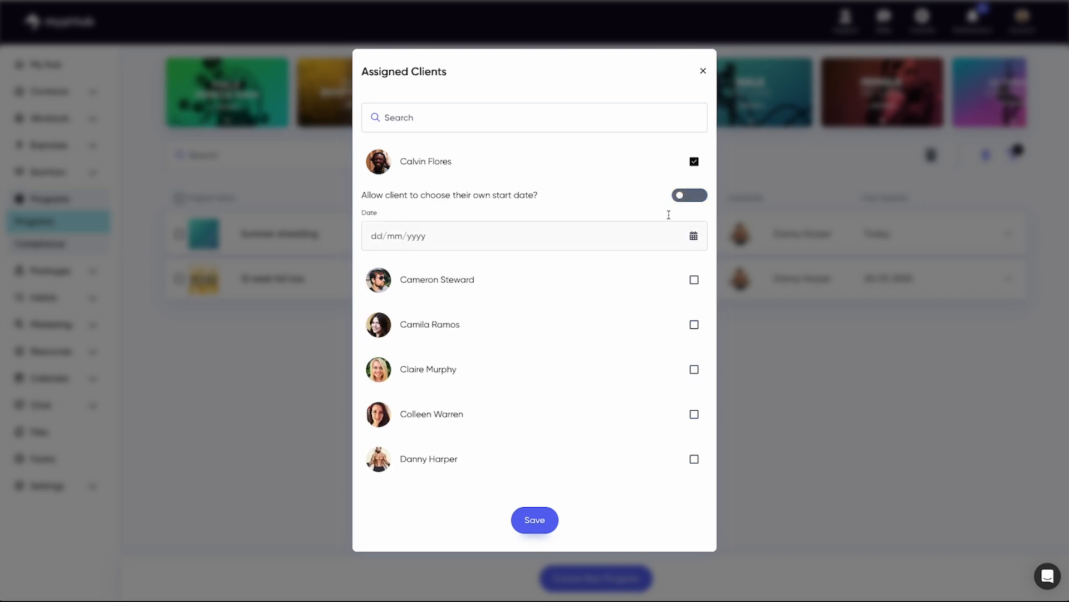
left_click(698, 196)
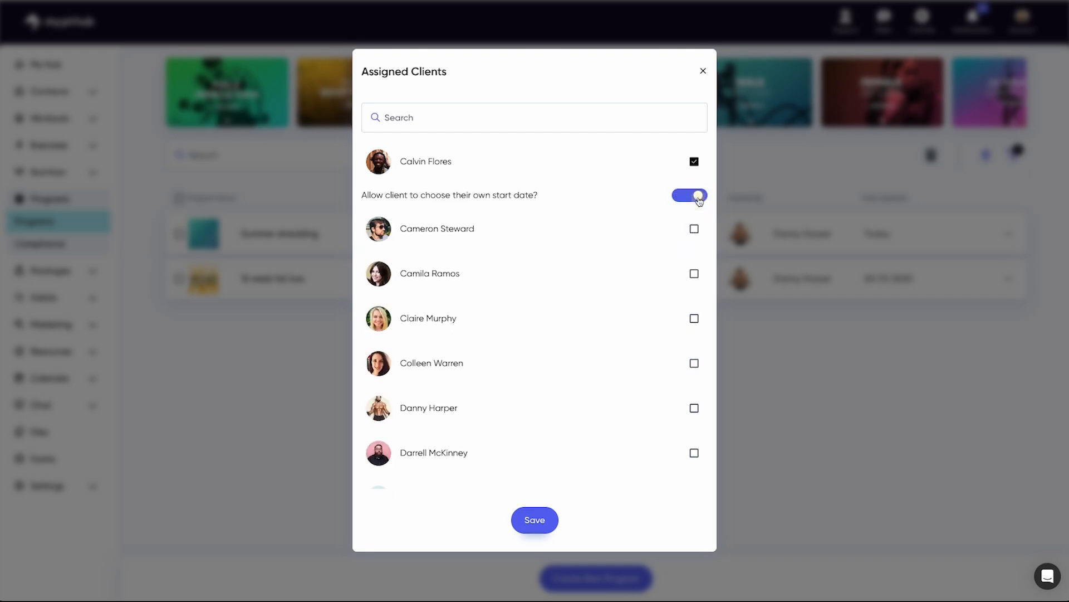
left_click(535, 520)
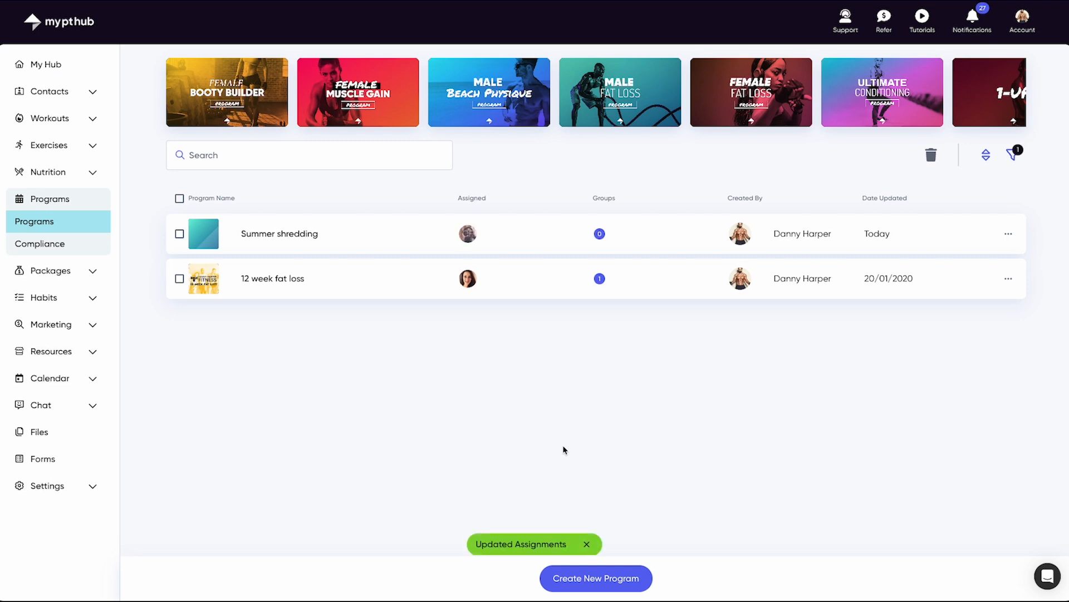
Step: Open Compliance, check a client's row actions and the filter options, then return to My Hub
left_click(85, 244)
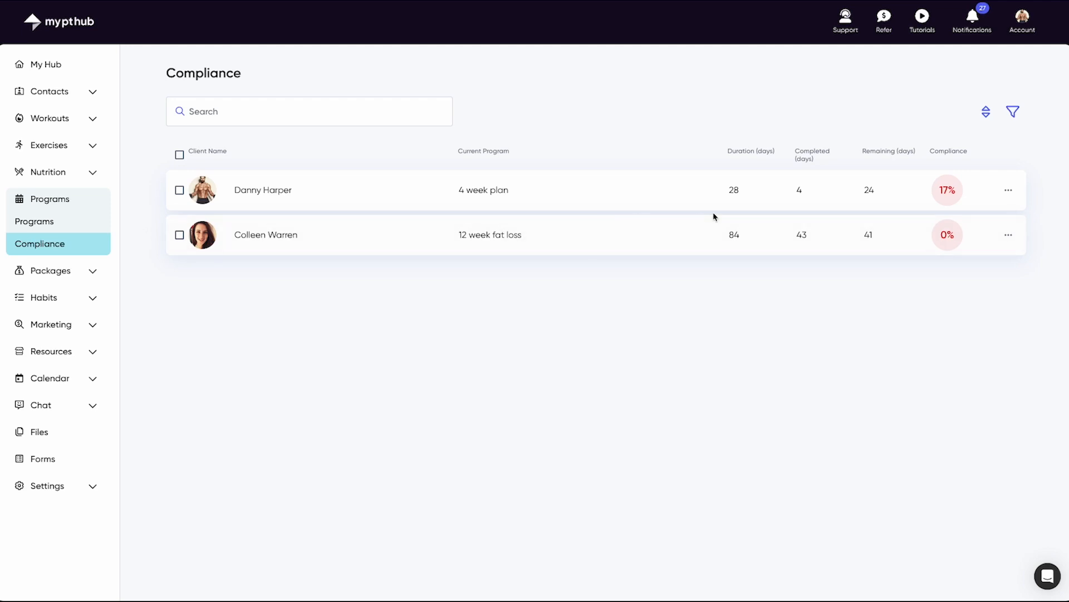
left_click(1008, 190)
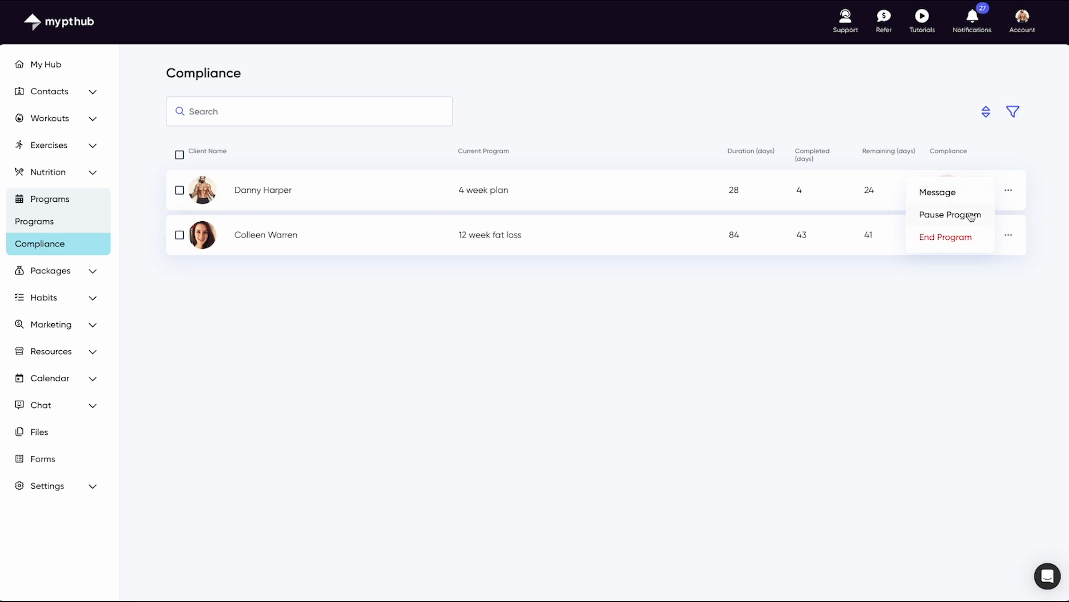
left_click(1037, 197)
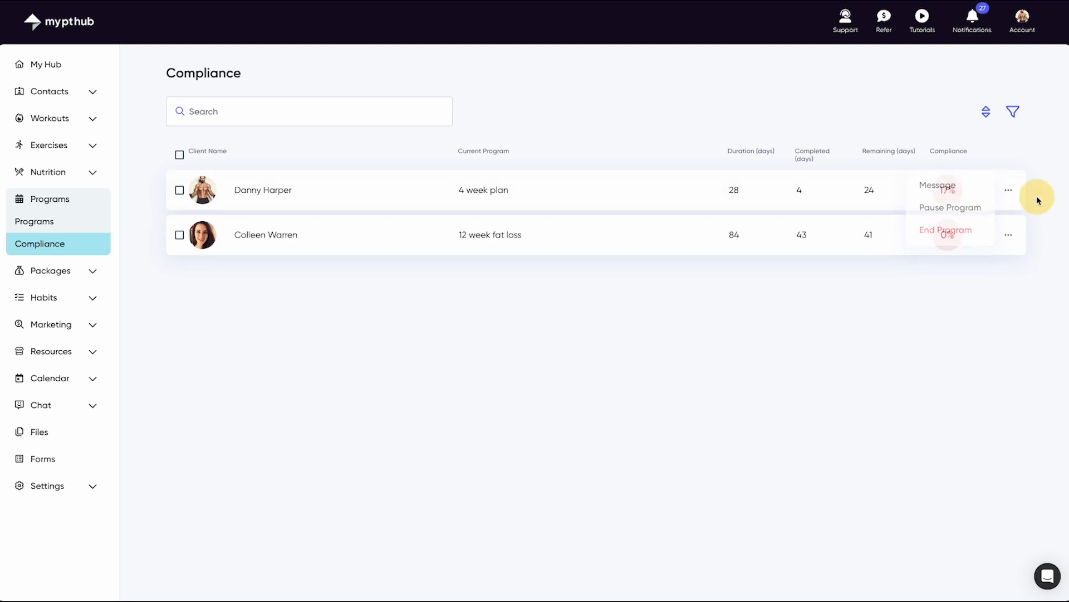
left_click(1012, 117)
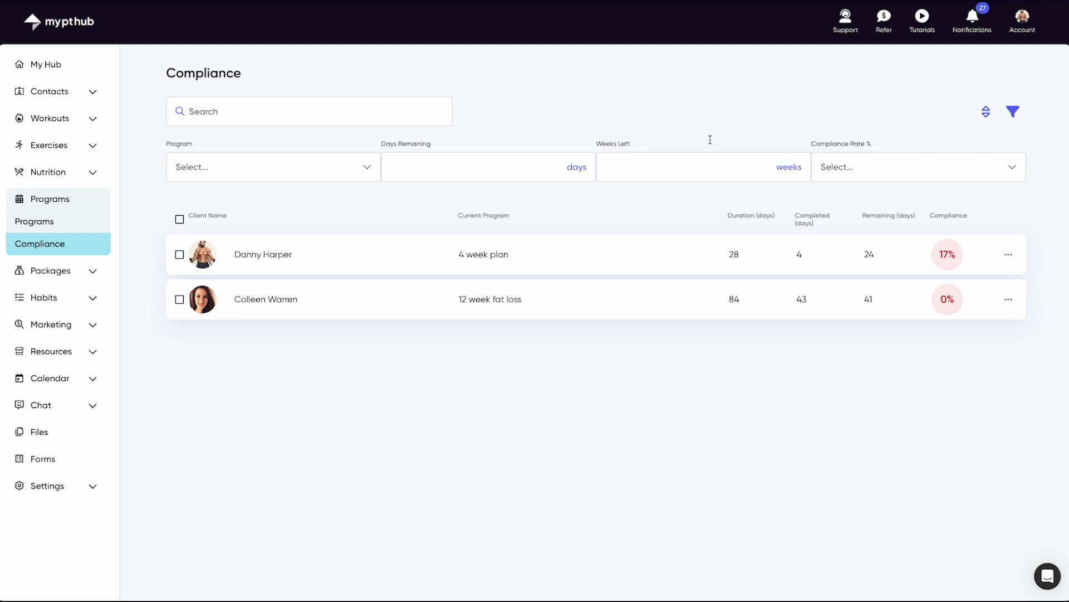
left_click(60, 67)
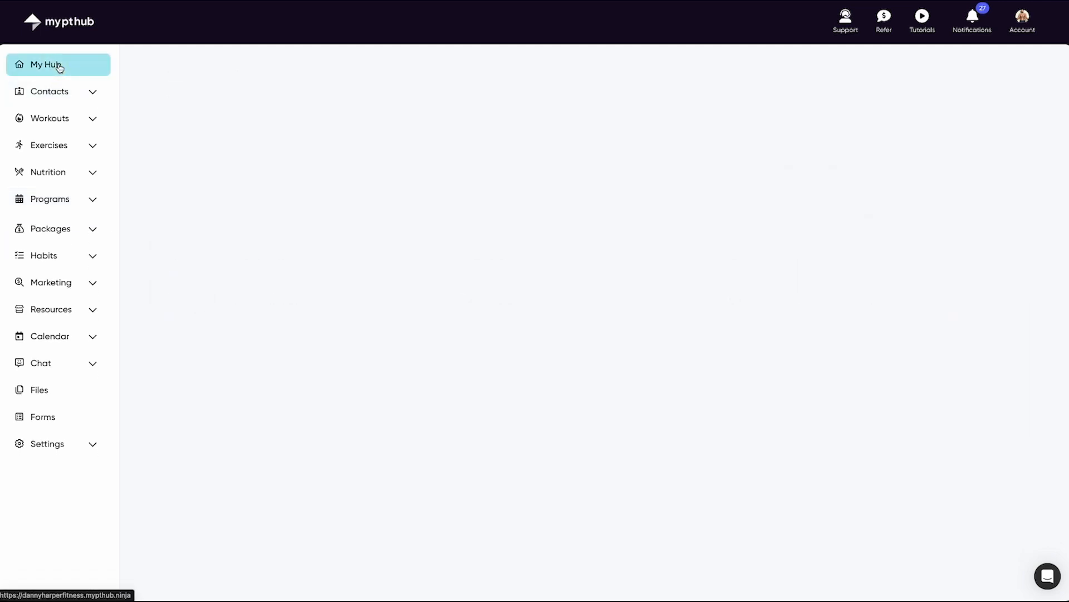